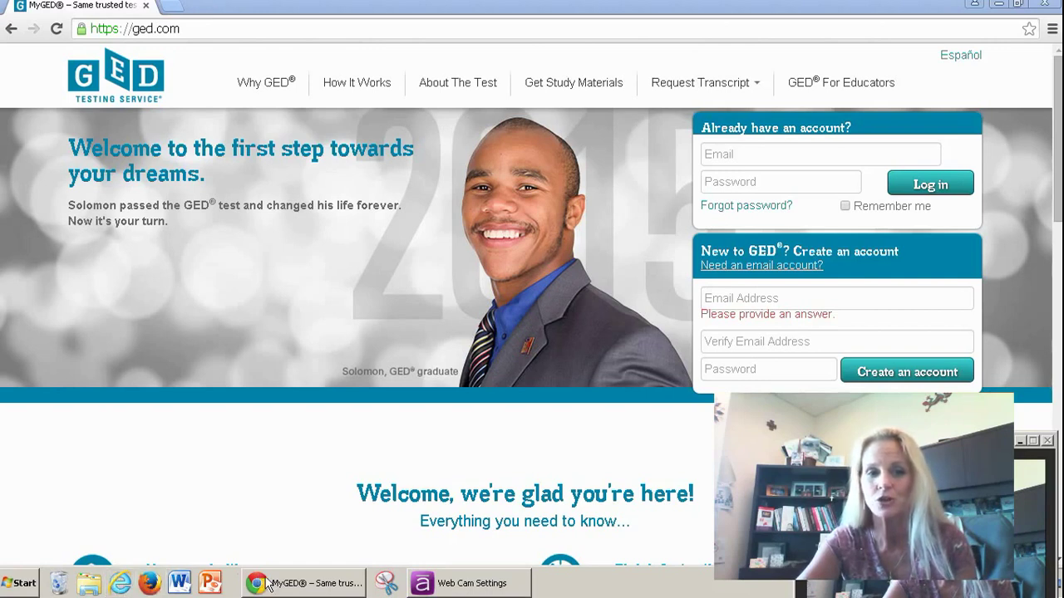
Step: Bring the Chrome window showing the GED home page to the front
mouse_move(265, 586)
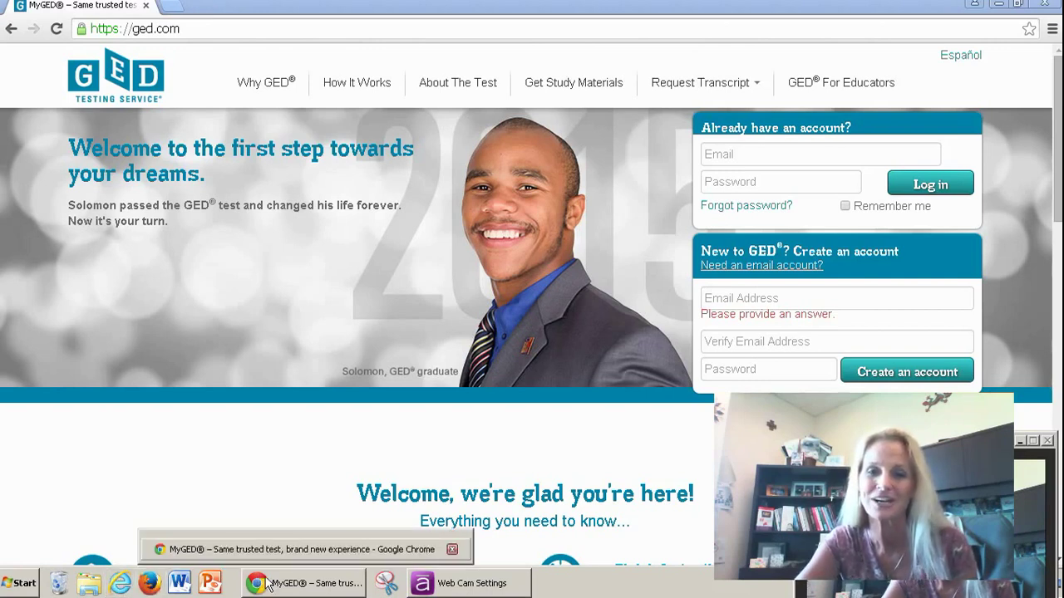
left_click(265, 584)
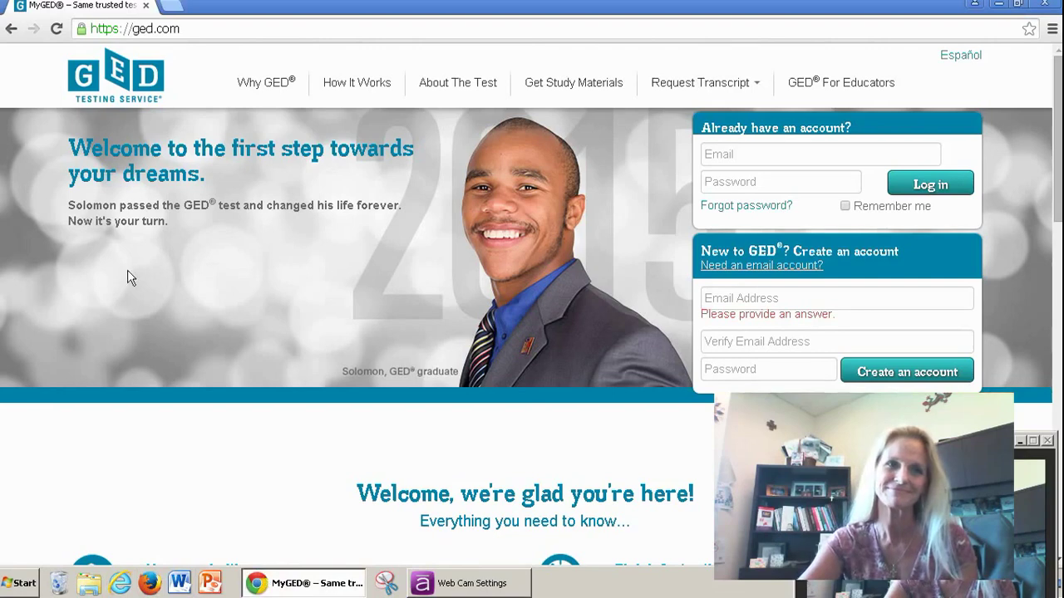
Step: Reload the ged.com home page by entering ged.com in the address bar
left_click(220, 29)
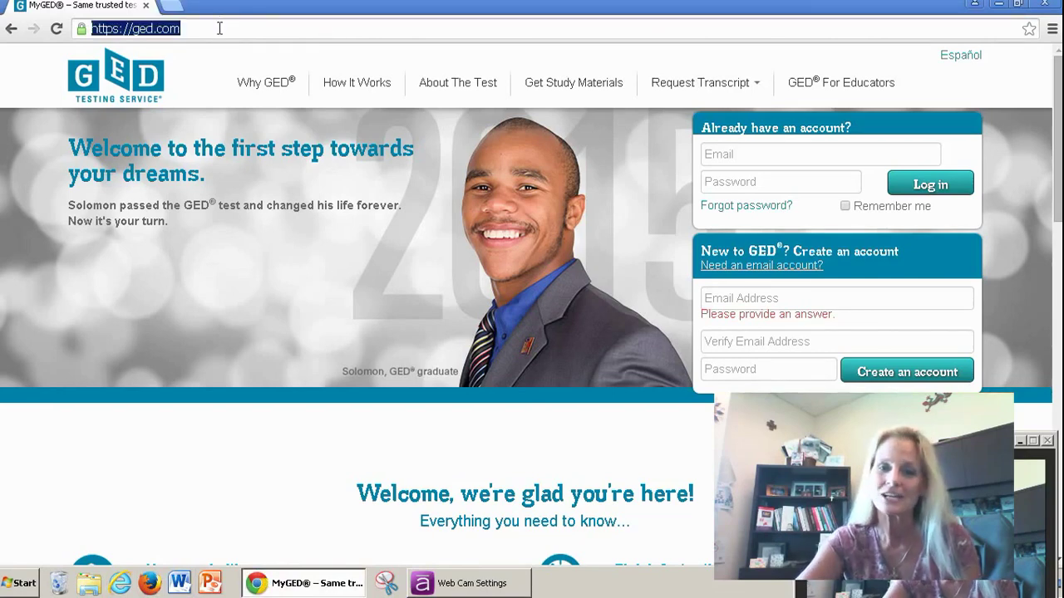
type("ged.com")
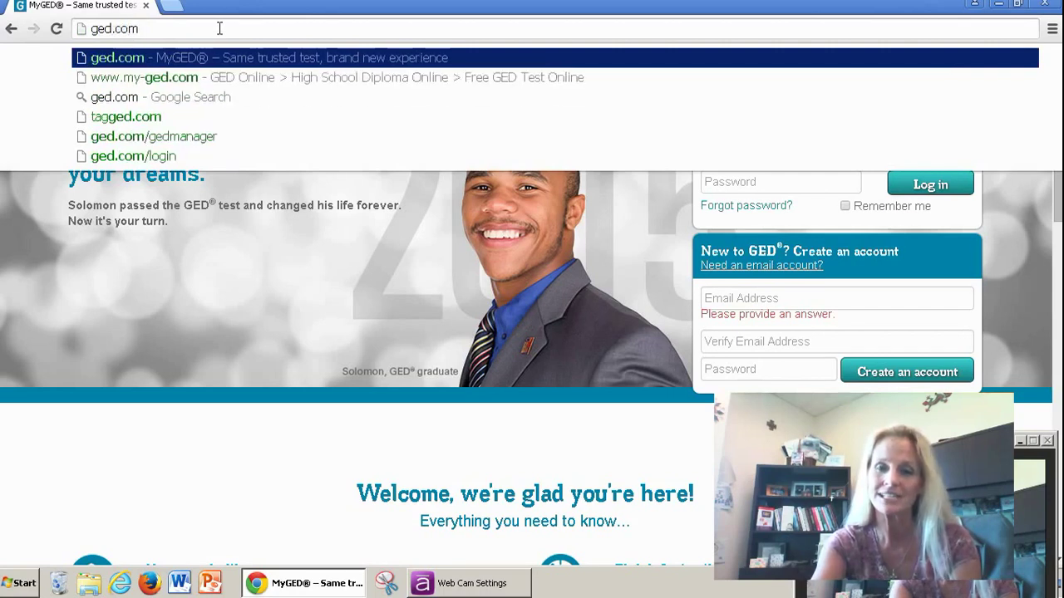
key("Return")
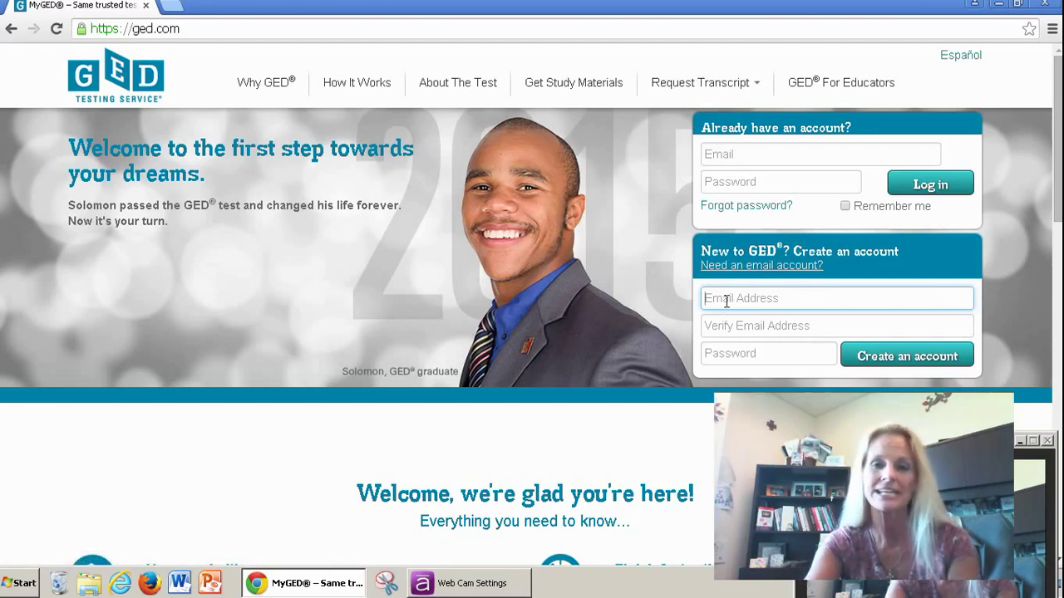
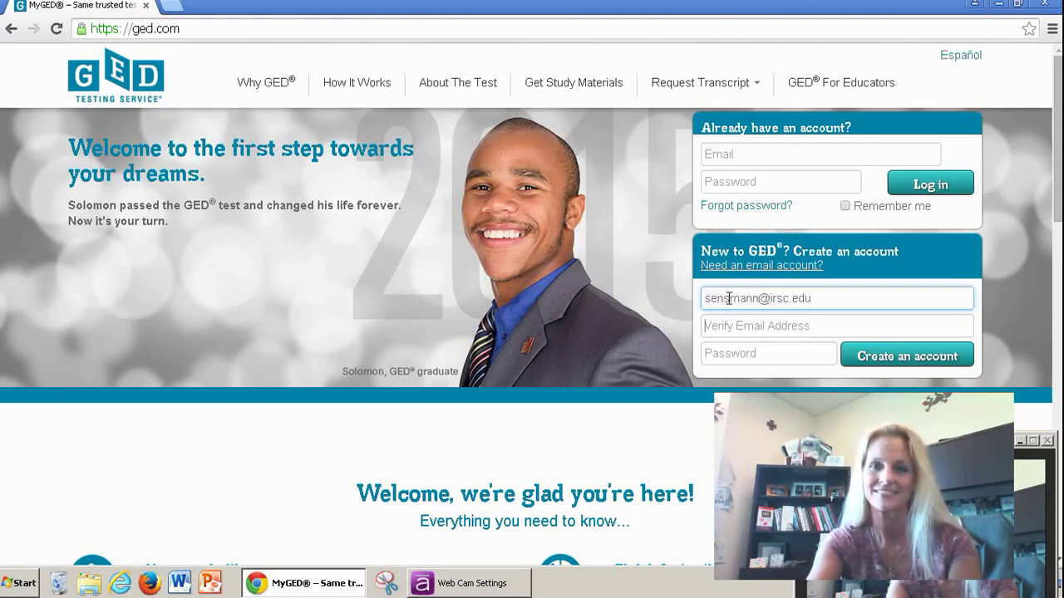
Step: Enter the email address in both email fields, add a password, and submit the new account
key("Tab")
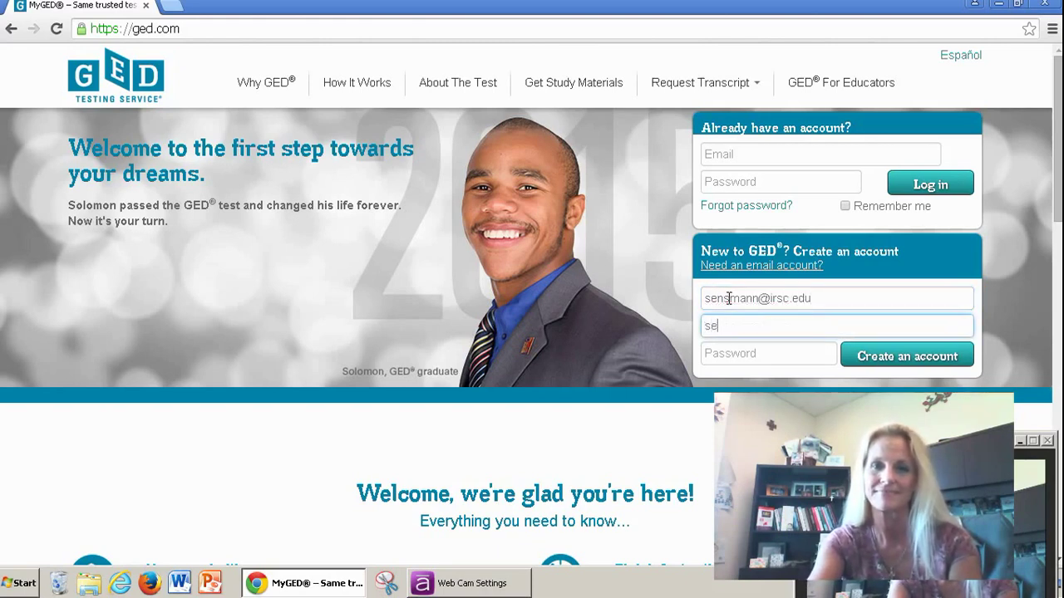
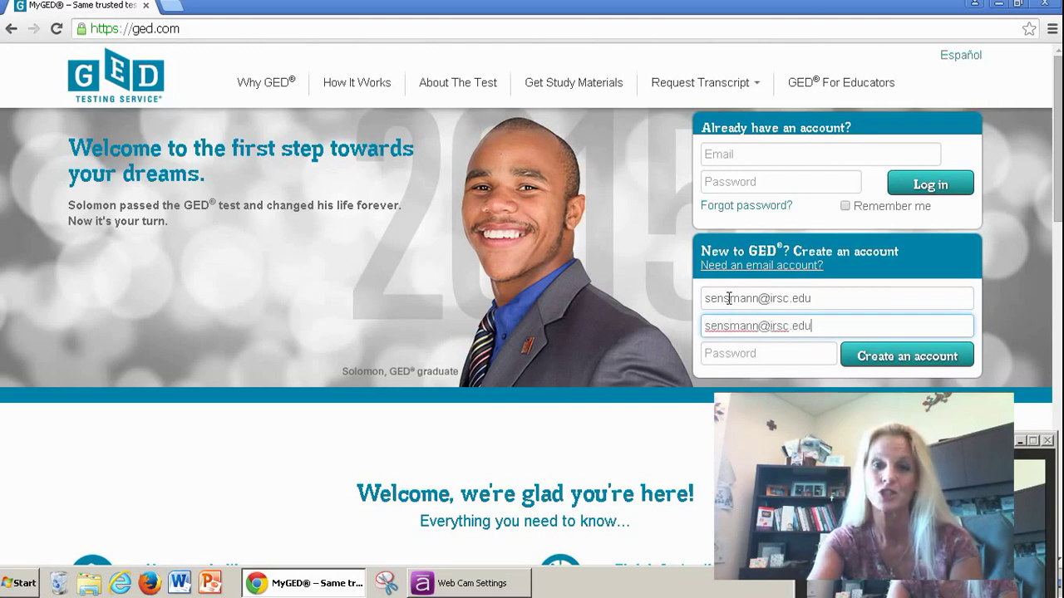
key("Tab")
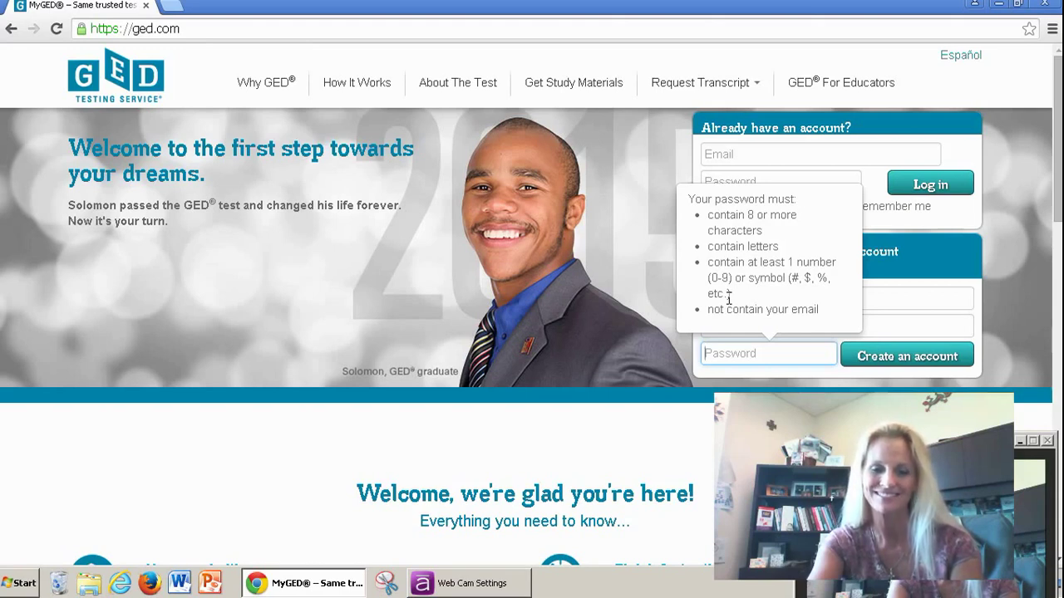
type("****")
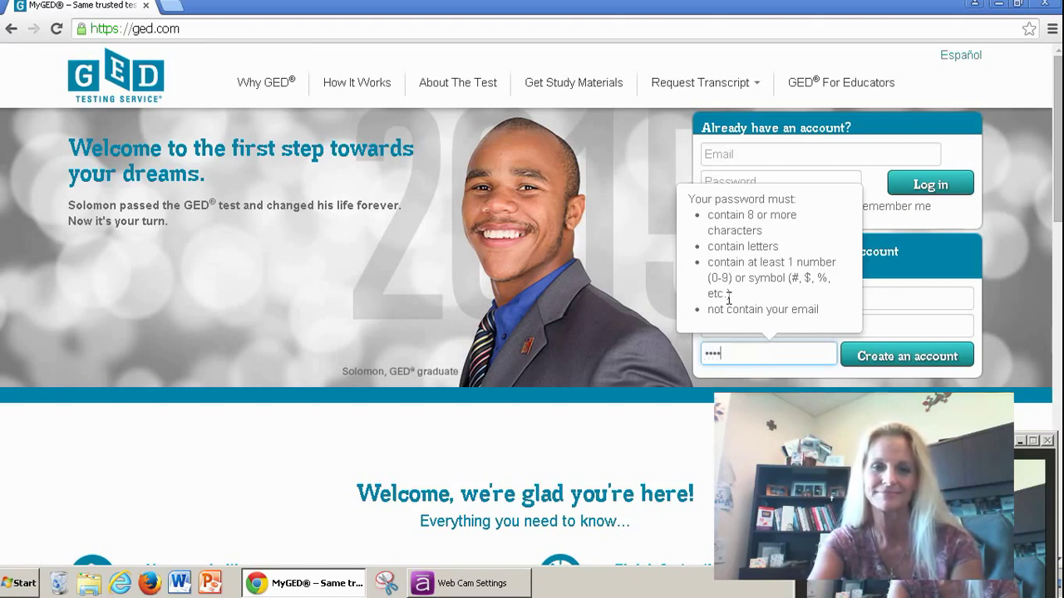
type("****")
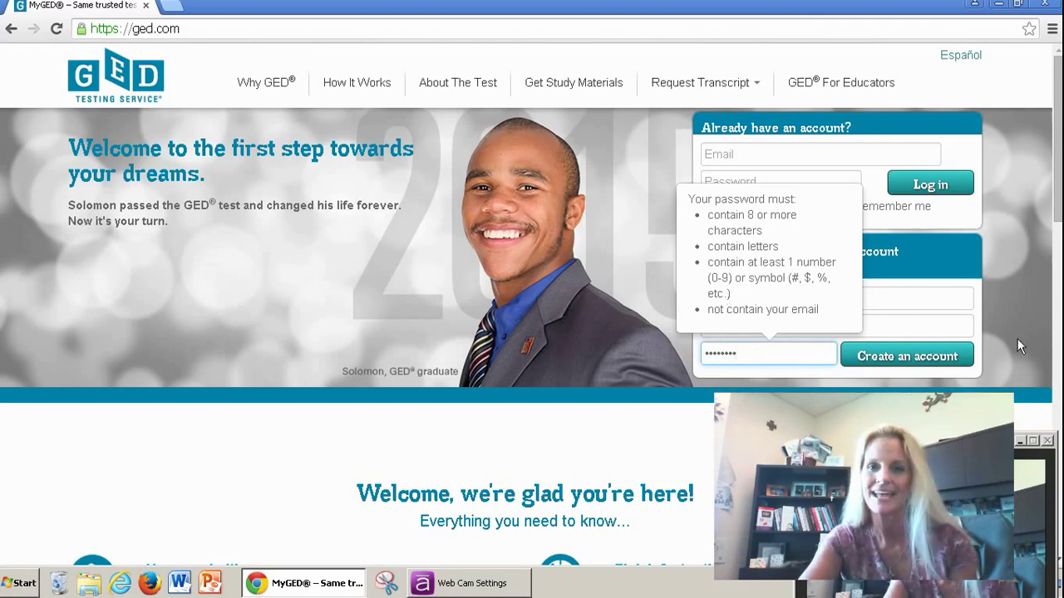
left_click(900, 358)
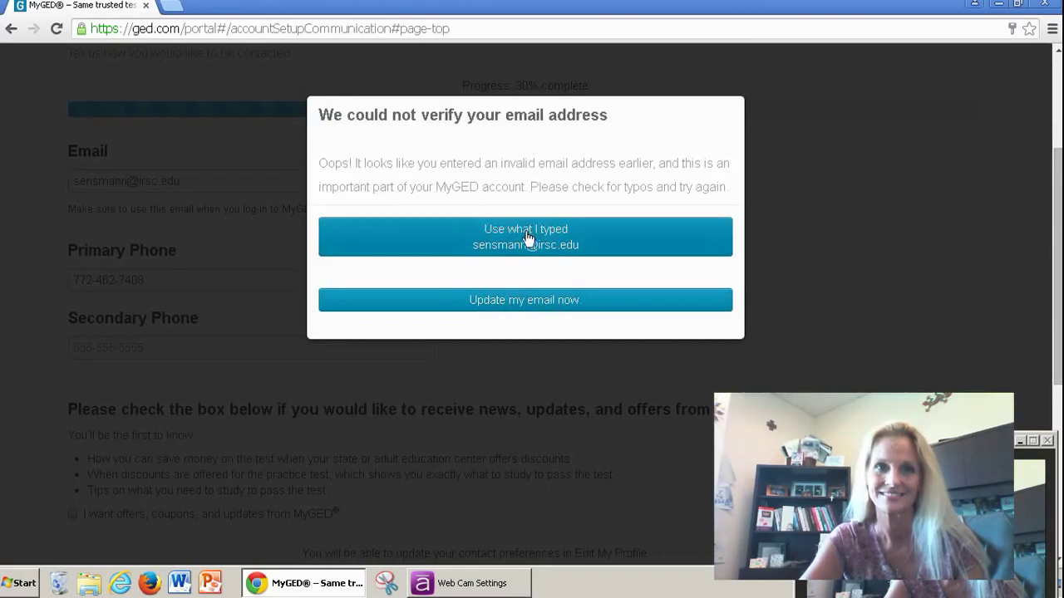
Step: Choose 'Use what I typed' to keep the entered email address
left_click(511, 240)
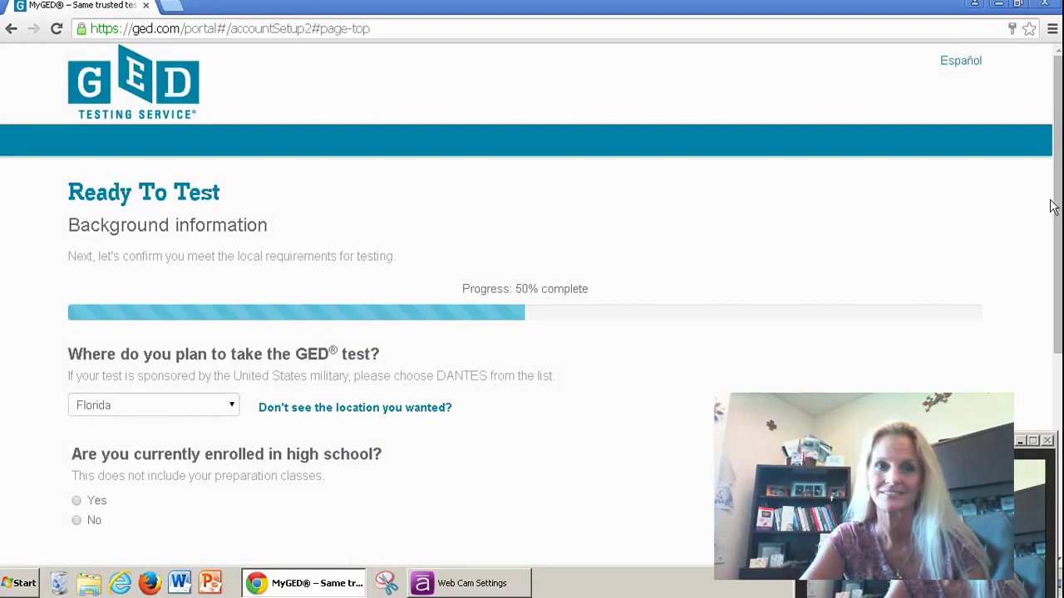
Step: Keep Florida as the test location, answer No to high school enrollment, and continue
left_click_drag(1054, 207, 1044, 268)
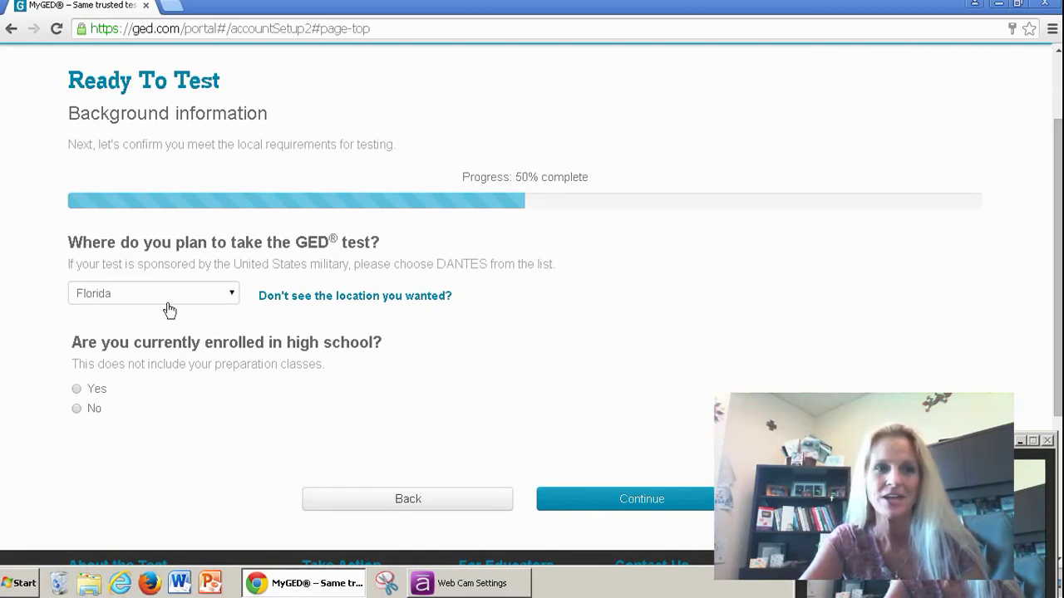
left_click(77, 389)
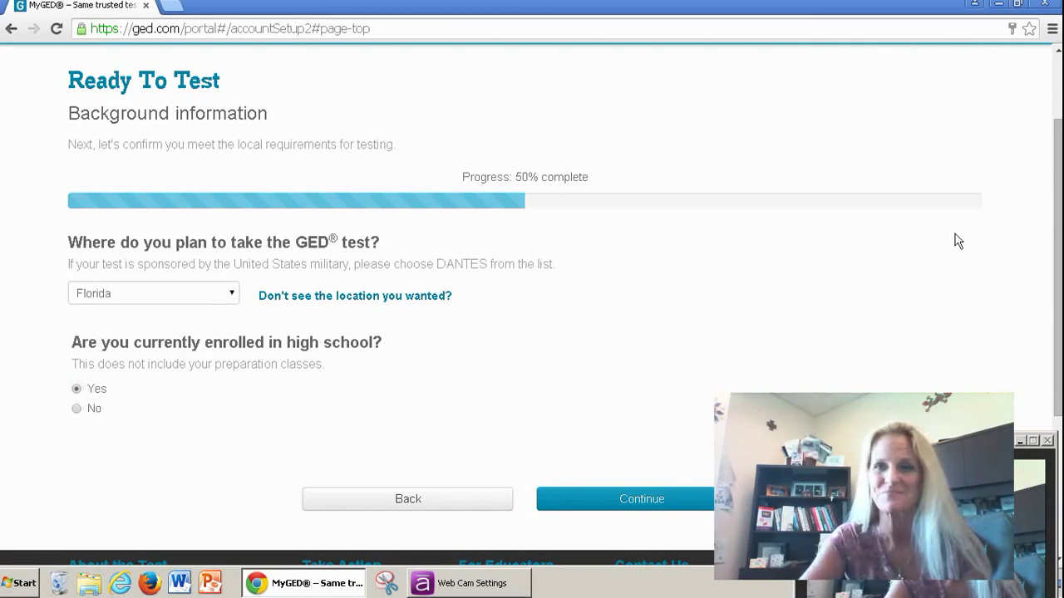
left_click_drag(1057, 167, 1057, 225)
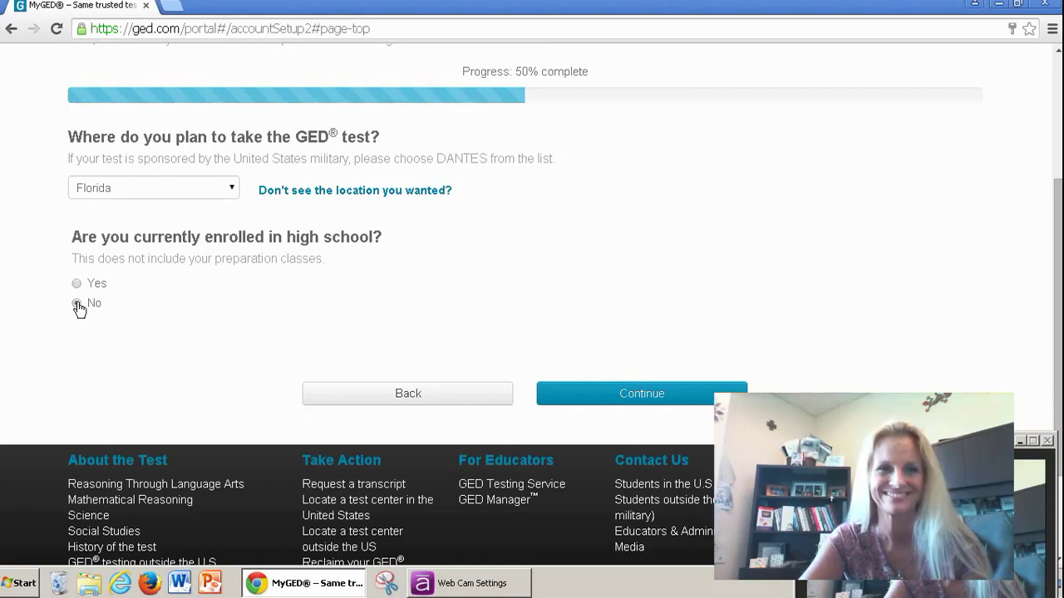
left_click(640, 398)
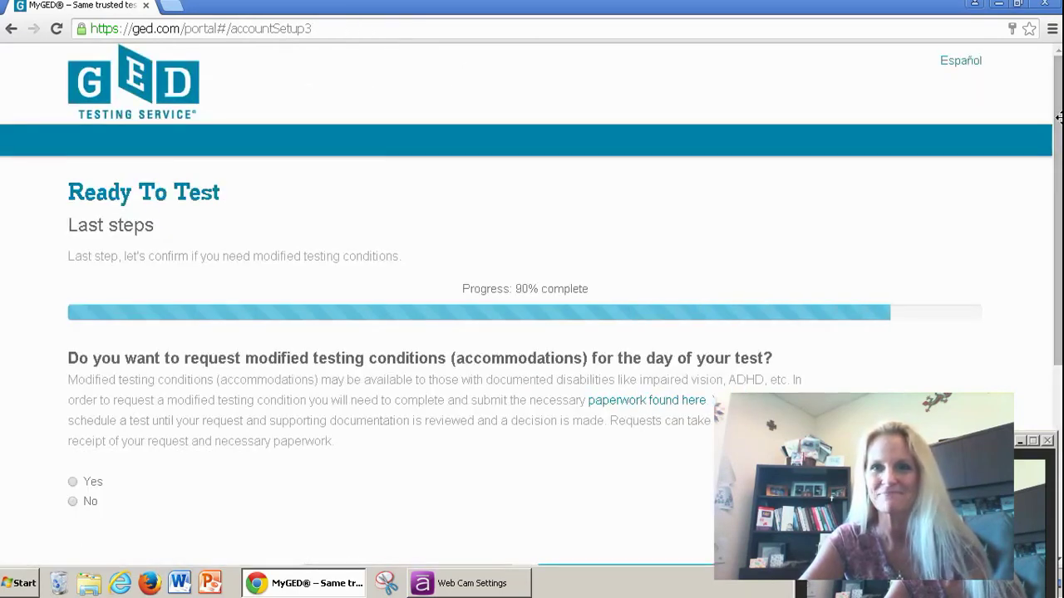
Step: Answer No to modified testing conditions and continue to the dashboard
scroll(532, 303, "down", 3)
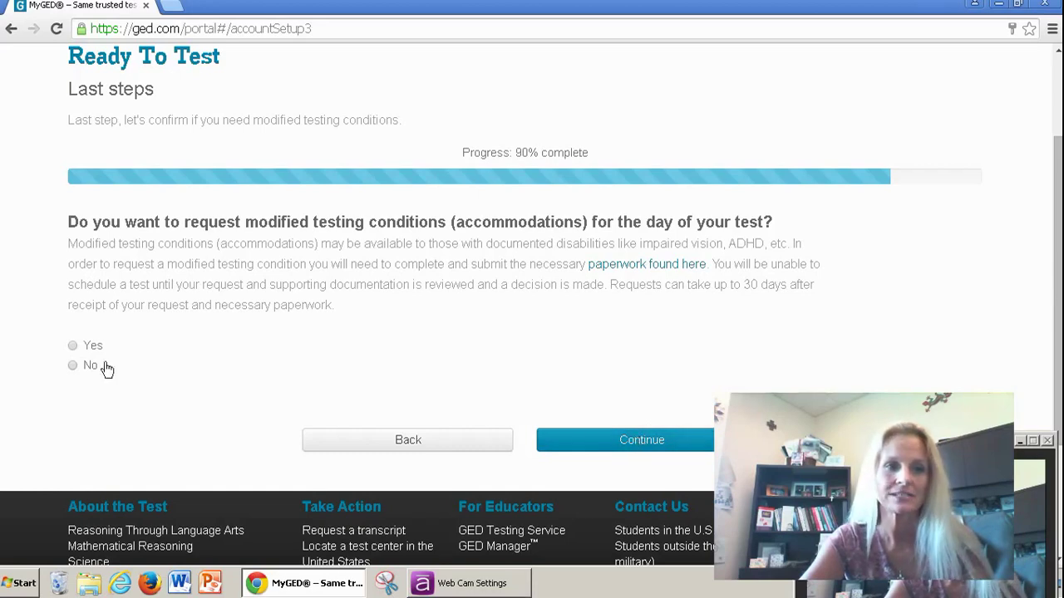
left_click(72, 364)
left_click(648, 449)
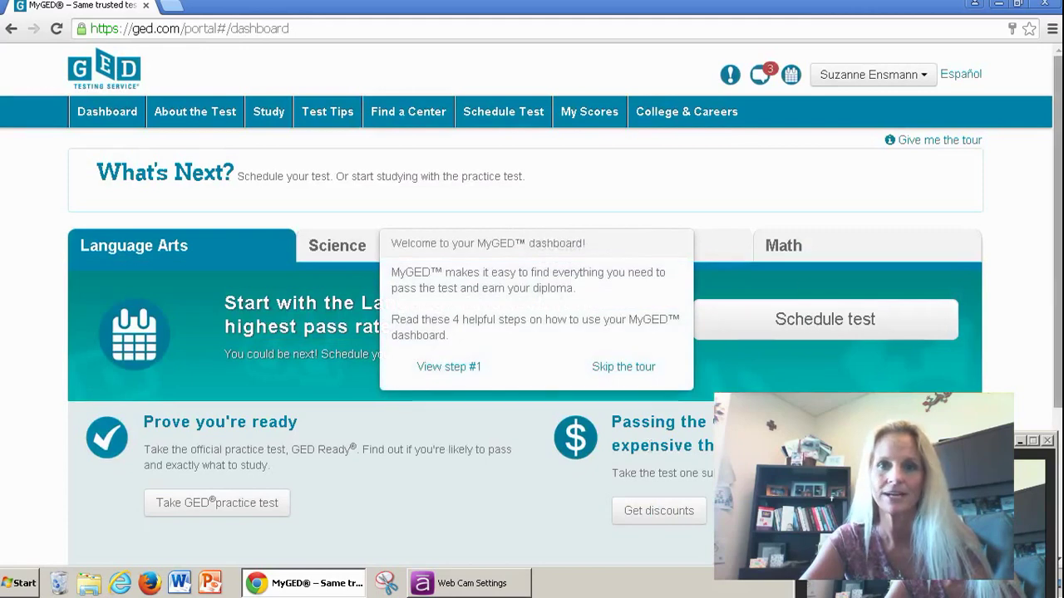
left_click_drag(1060, 209, 1059, 230)
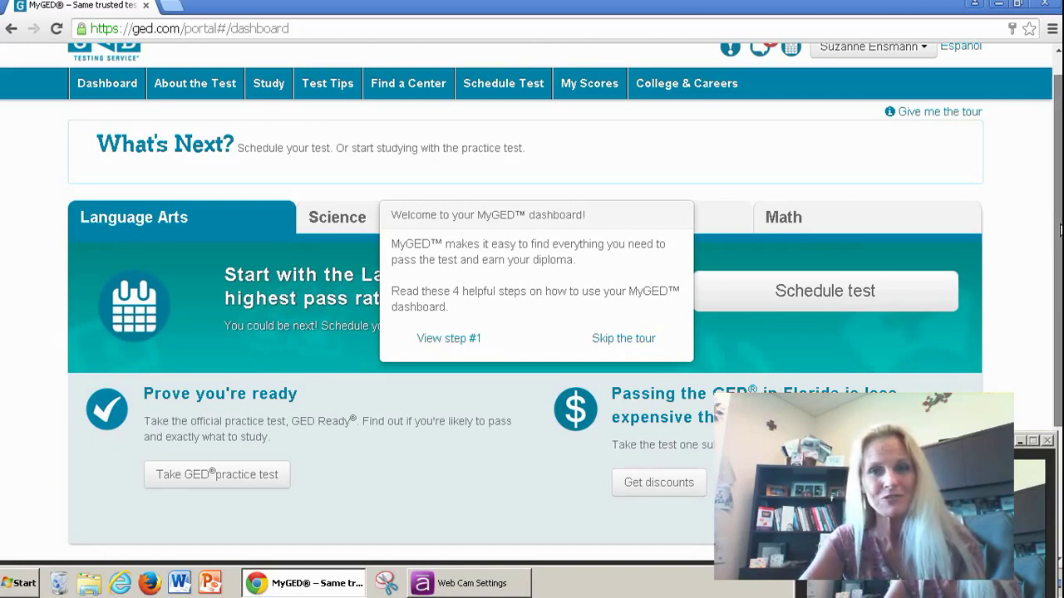
scroll(1060, 230, "up", 1)
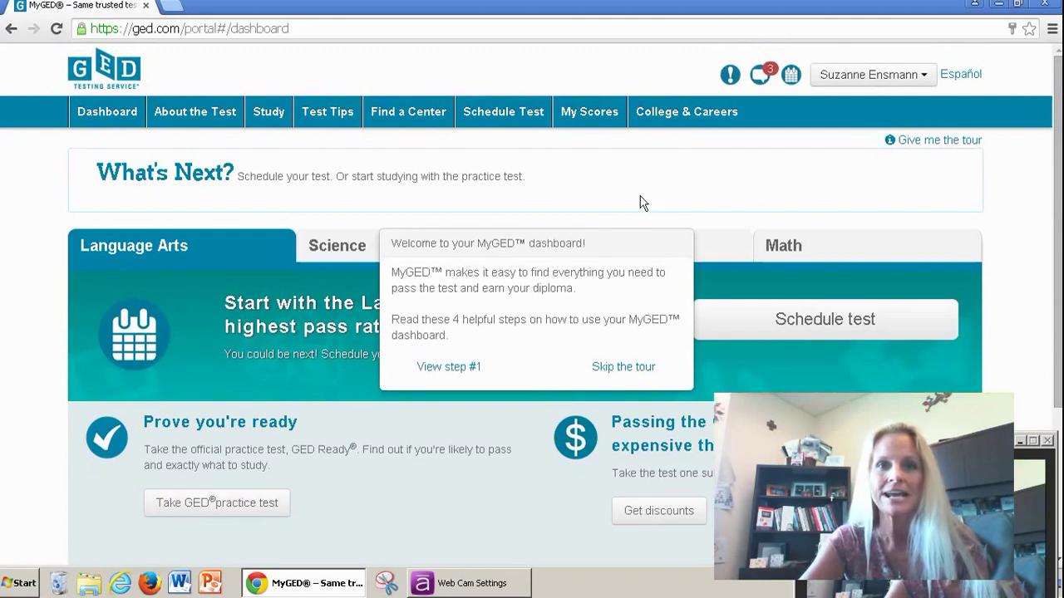
Step: Go to My Scores and choose 'Share scores with my adult learning center'
left_click(605, 117)
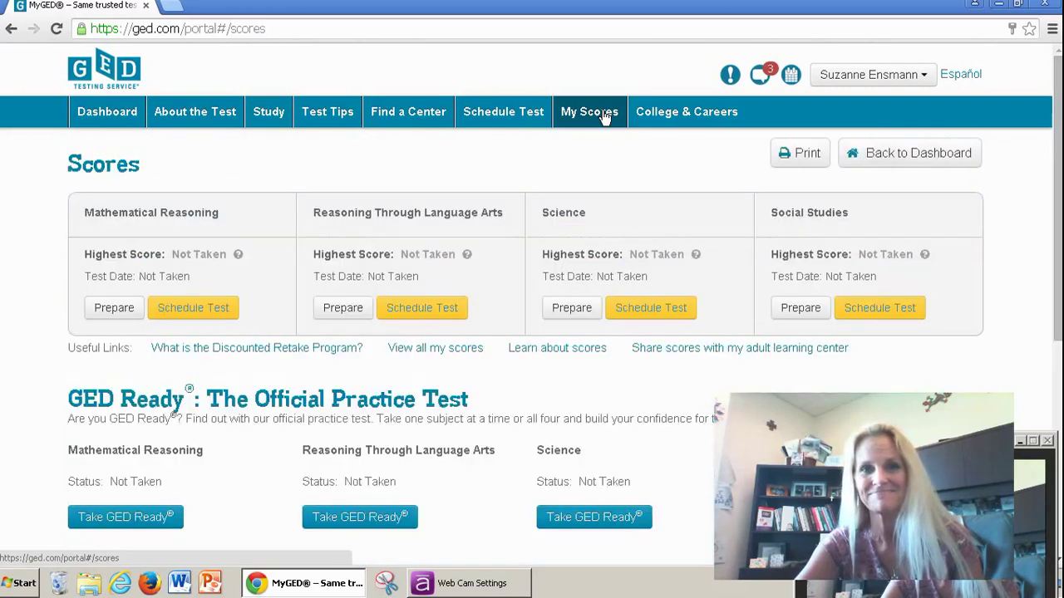
left_click_drag(1058, 121, 1058, 135)
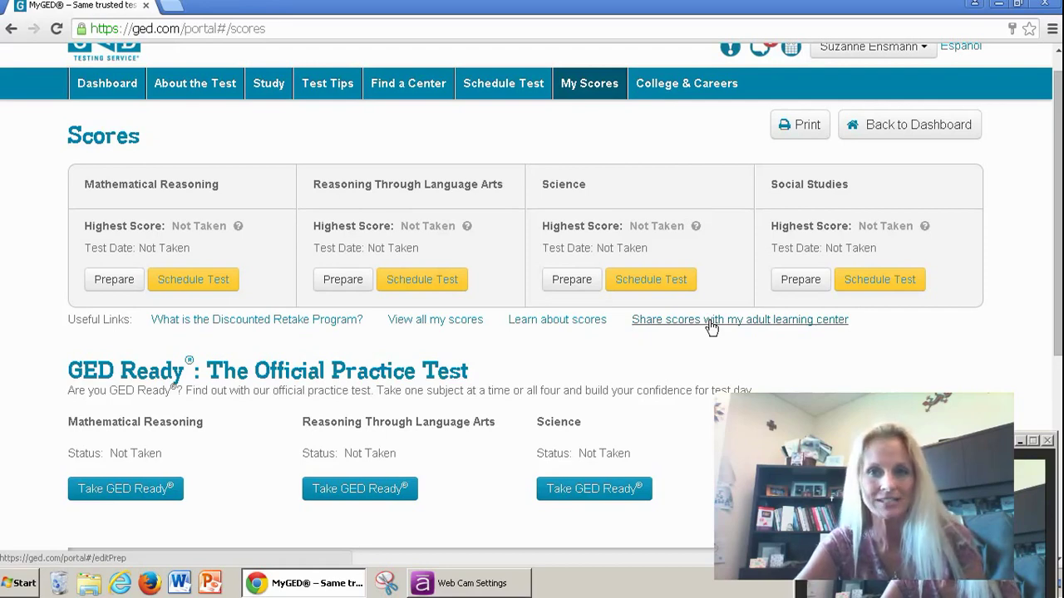
left_click(711, 320)
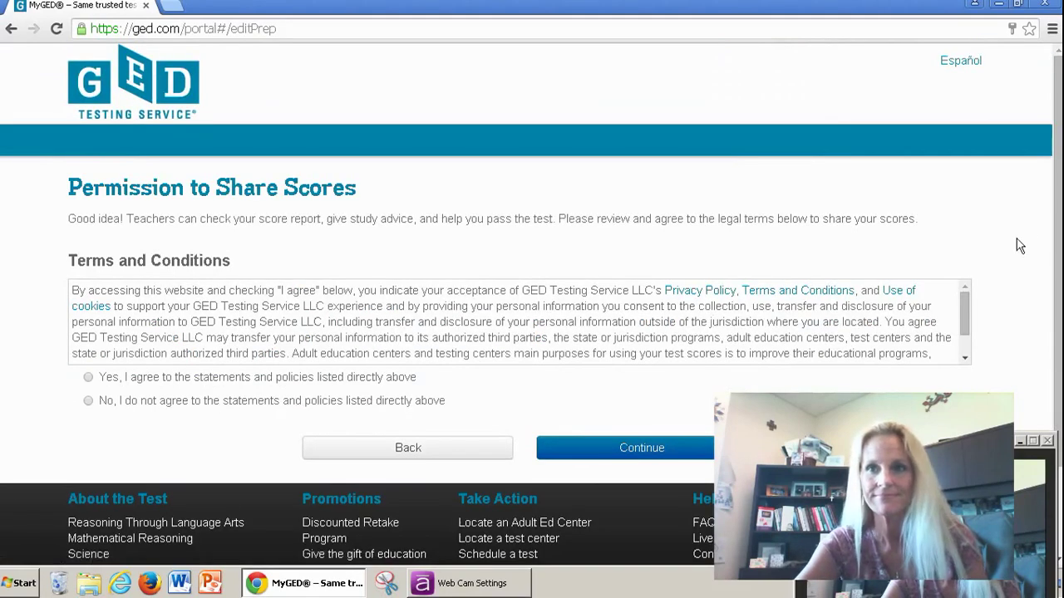
Step: Accept the score-sharing terms with 'Yes, I agree' and continue to center selection
scroll(1059, 220, "down", 2)
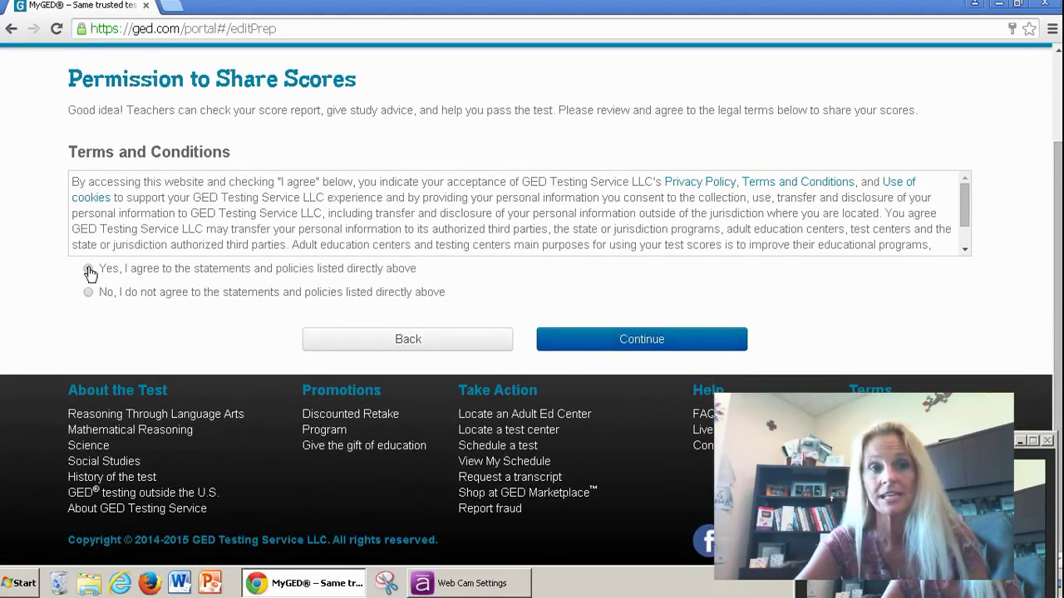
left_click(89, 269)
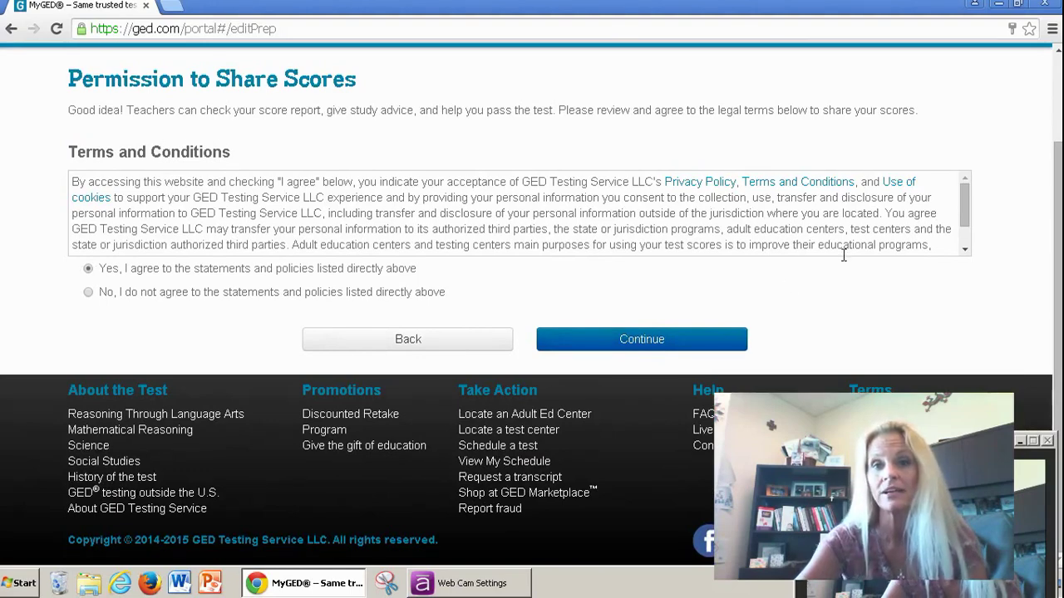
mouse_move(969, 206)
left_mouse_down()
mouse_move(969, 215)
mouse_move(969, 204)
left_mouse_up()
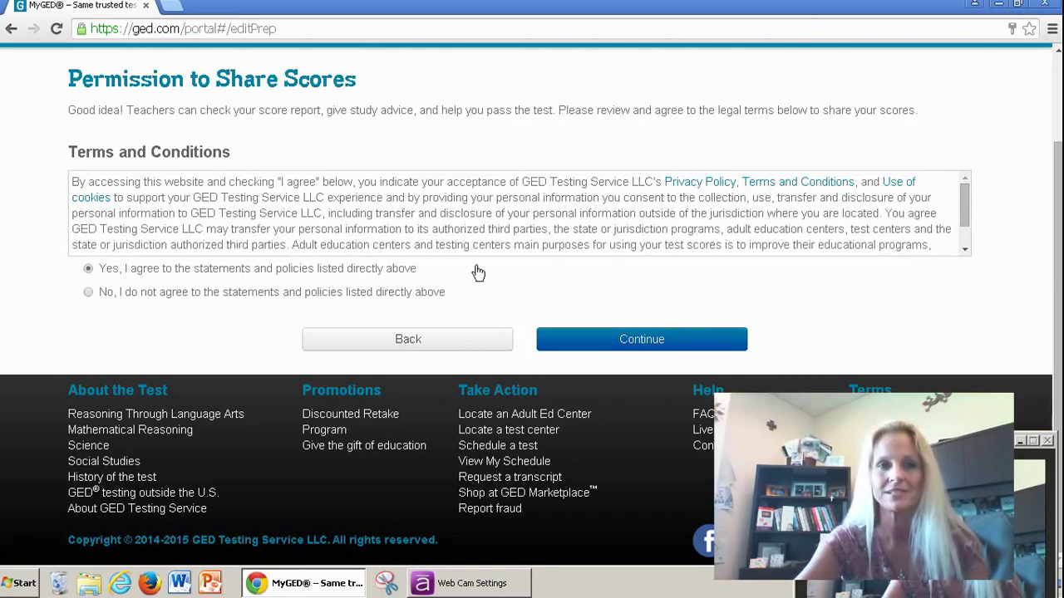
left_click(641, 339)
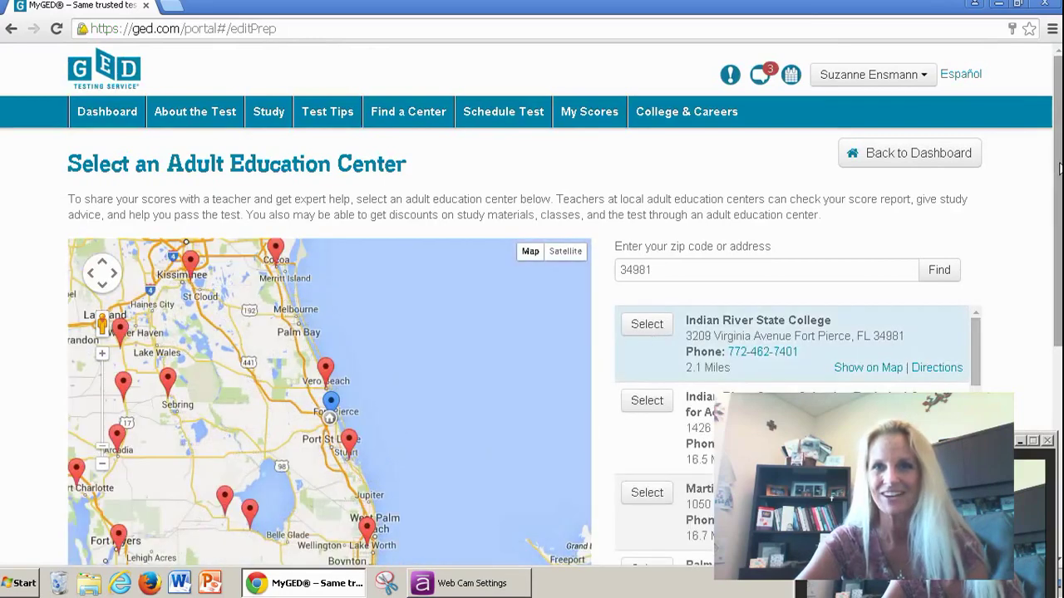
Step: Change the center search zip code from 34981 to 34982 and search again
left_click_drag(1058, 171, 1059, 221)
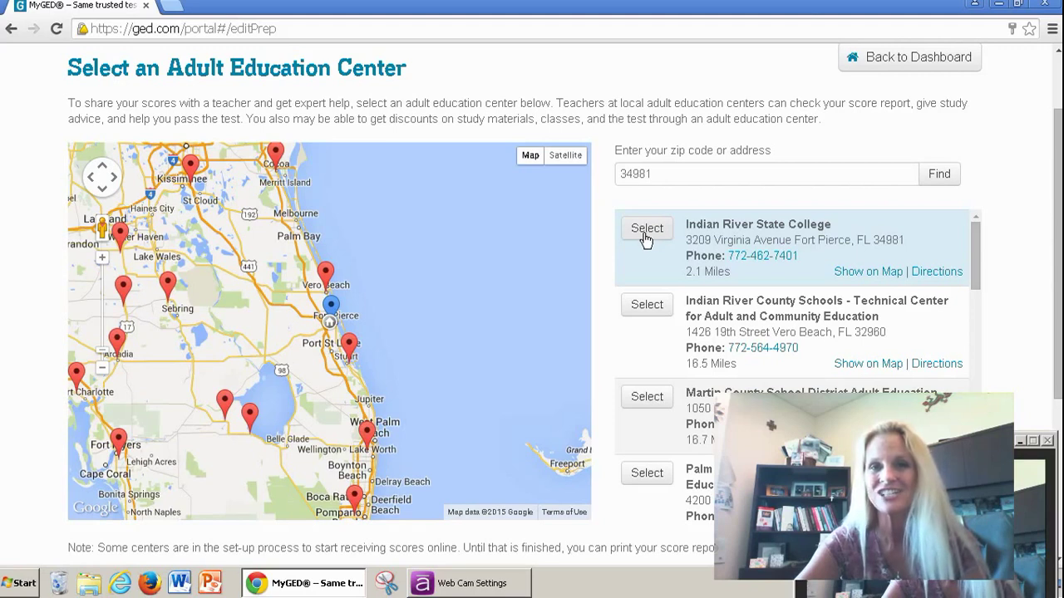
left_click(666, 173)
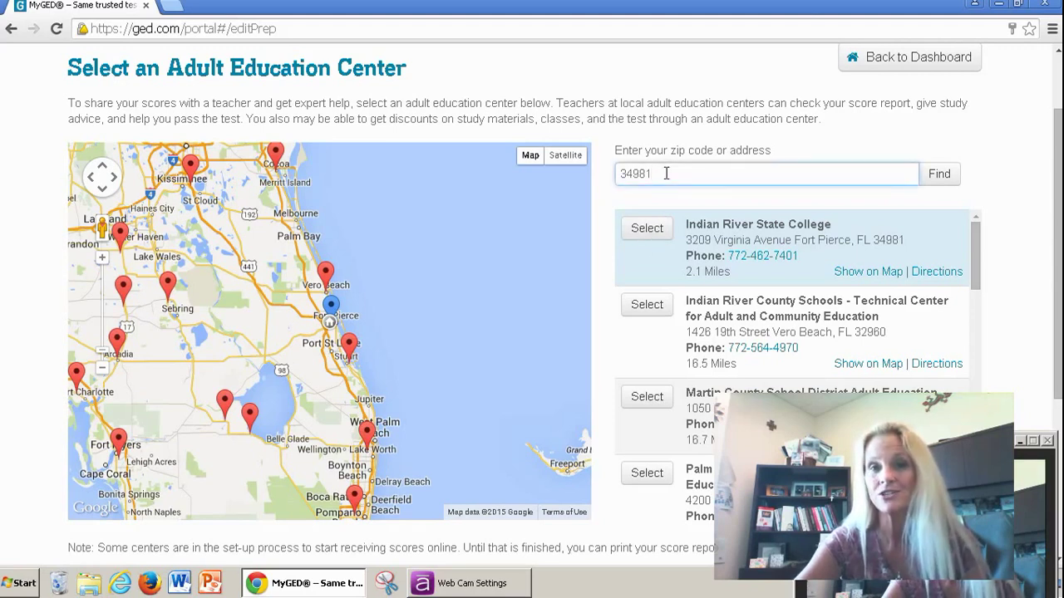
key("BackSpace")
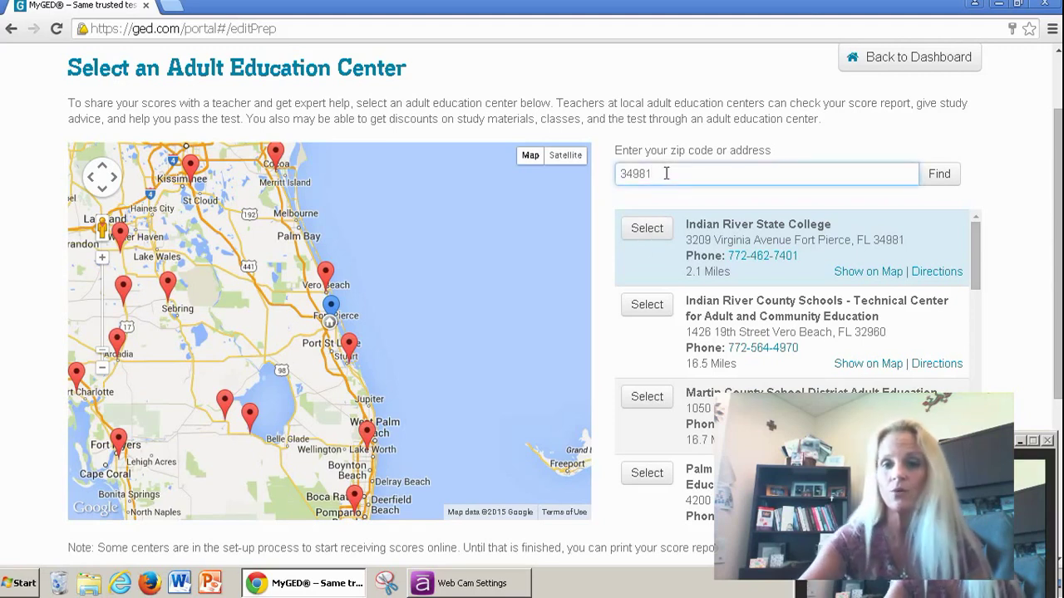
type("2")
key("Return")
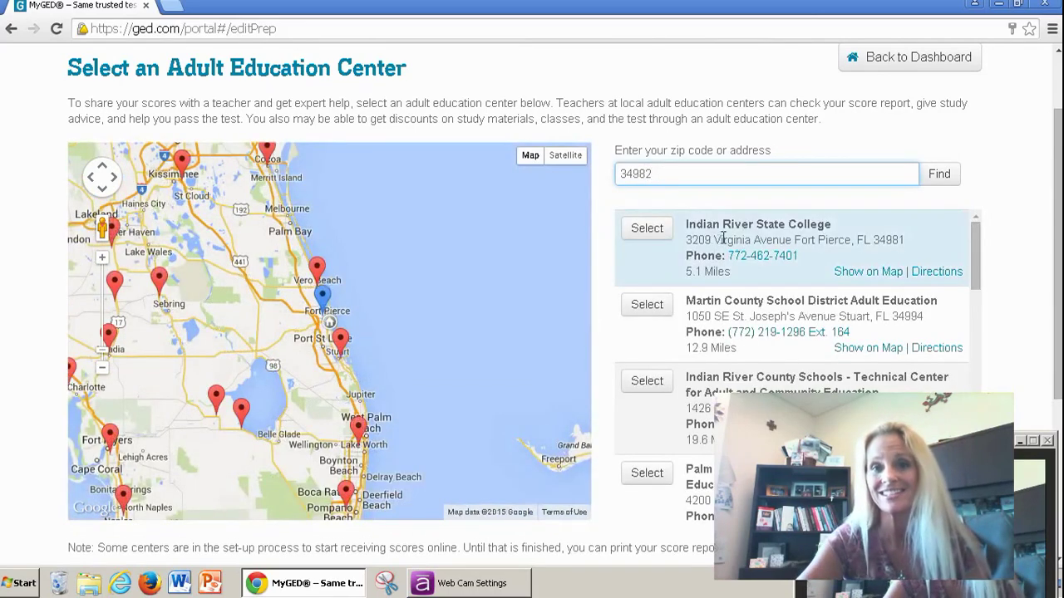
Step: Select Indian River State College and review its address and phone details
left_click(649, 233)
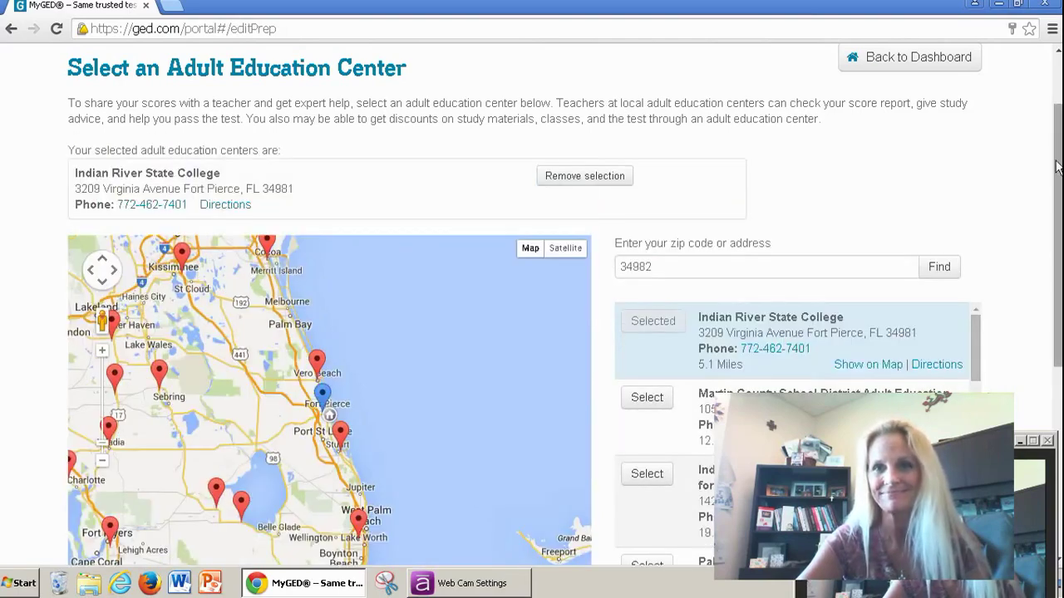
mouse_move(1057, 166)
left_mouse_down()
mouse_move(1053, 368)
mouse_move(1057, 149)
left_mouse_up()
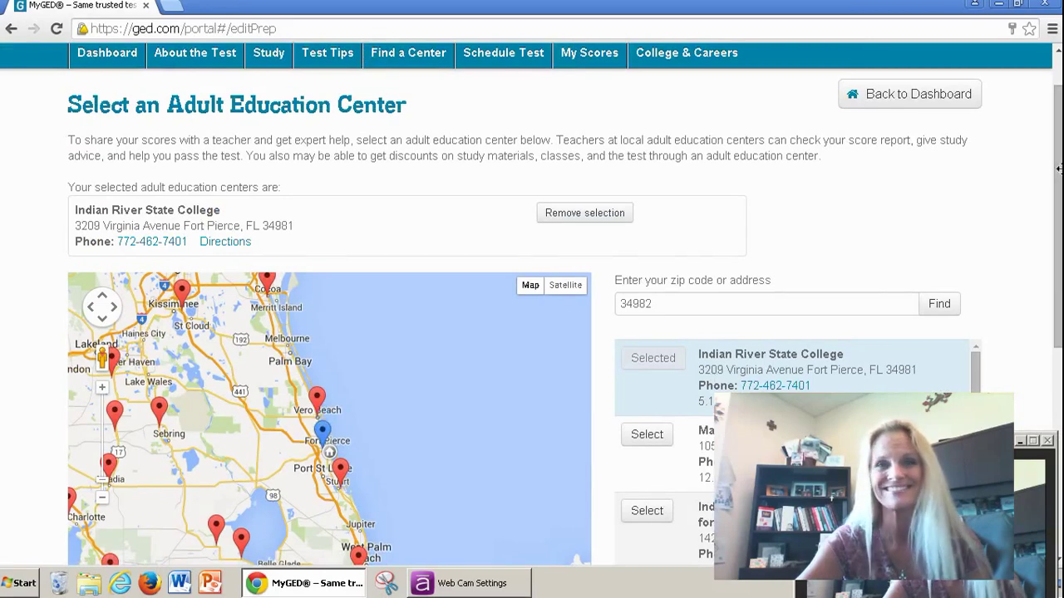
left_click_drag(1058, 168, 1058, 202)
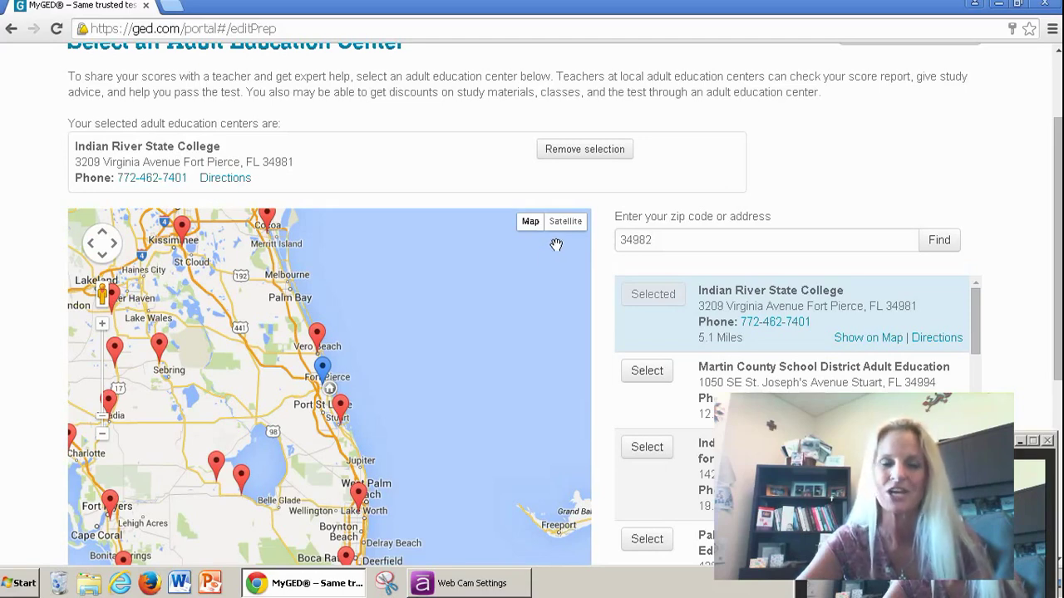
left_click_drag(1057, 192, 1058, 228)
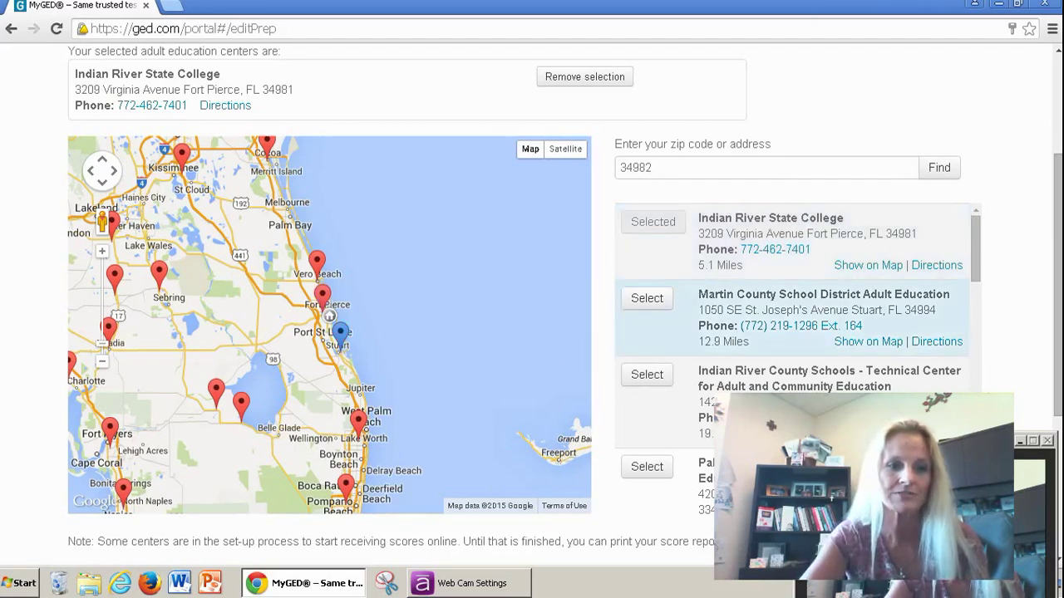
Step: Launch Snipping Tool from a Start menu search for 'snip'
left_click(24, 586)
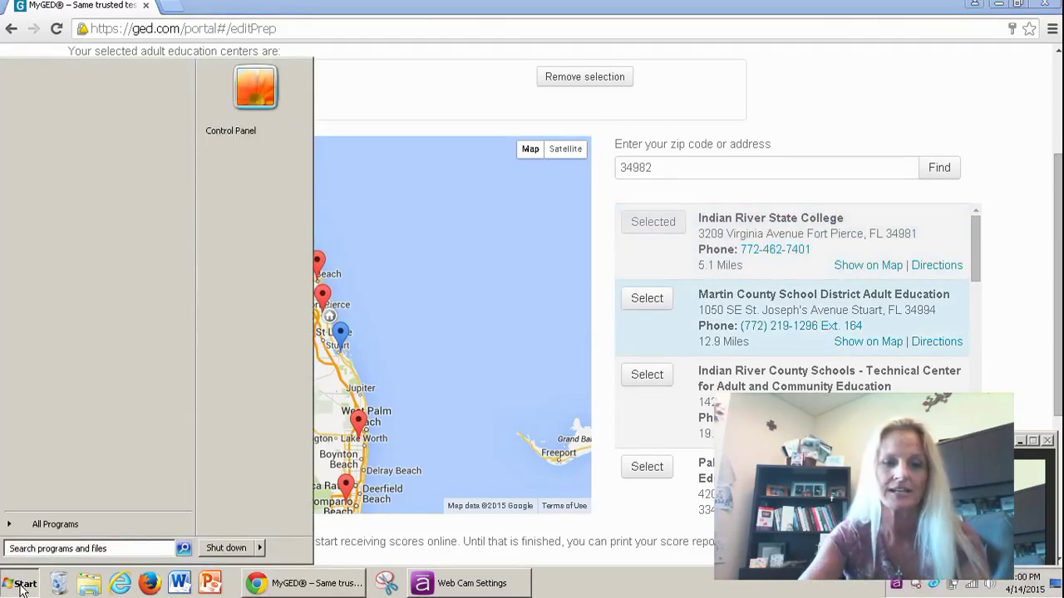
type("snip")
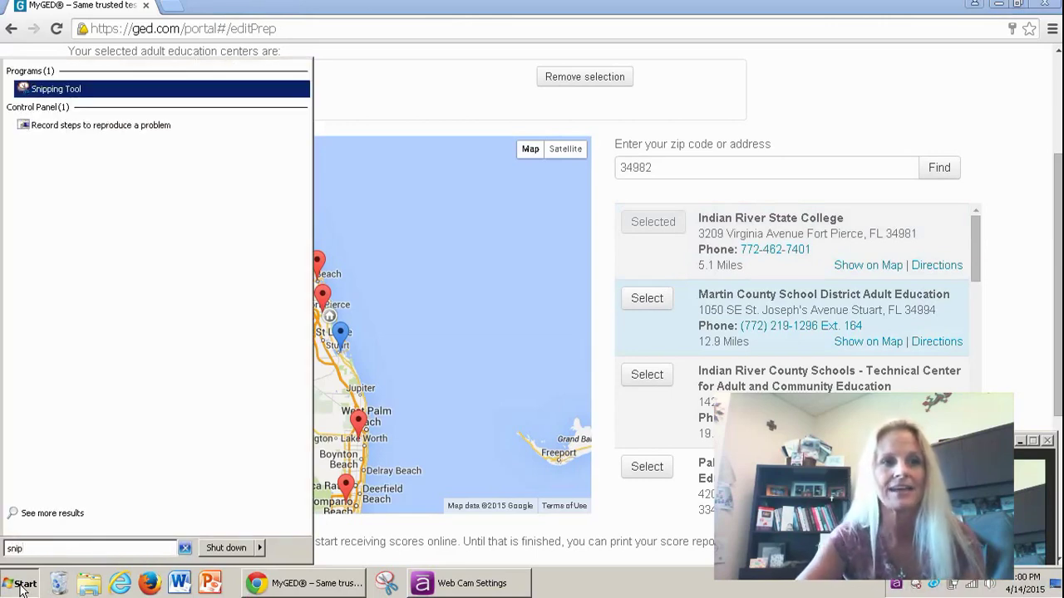
left_click(65, 88)
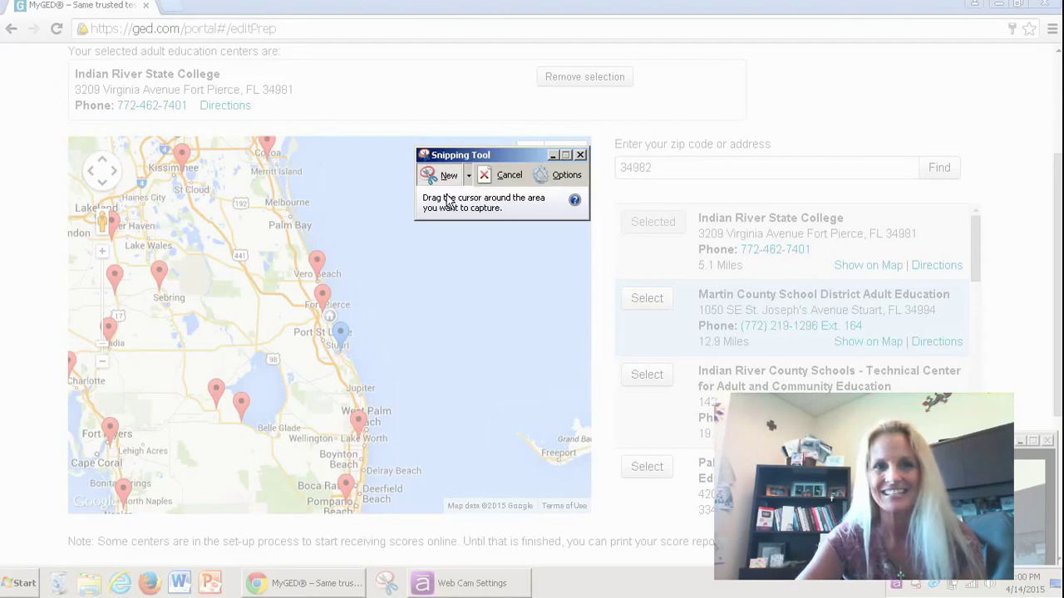
Step: Snip the browser page showing Indian River State College as the selected center
left_click(446, 183)
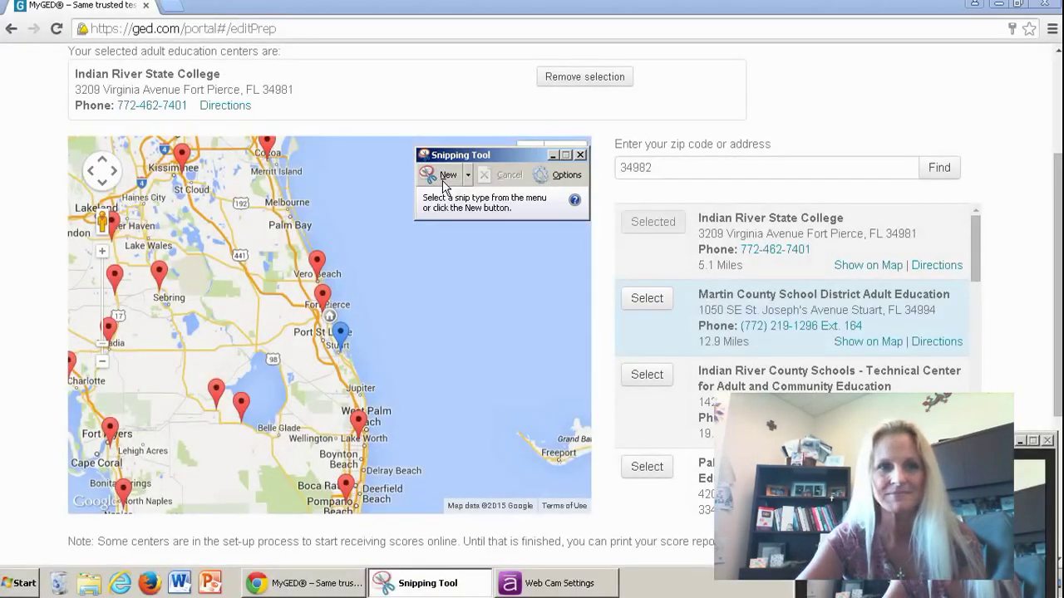
left_click(5, 3)
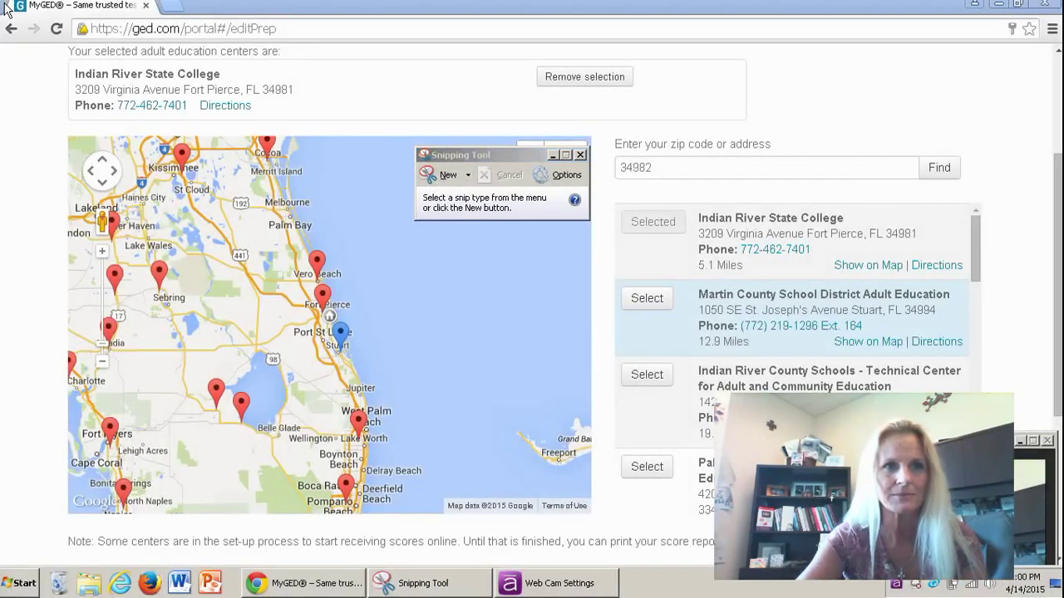
left_click(431, 174)
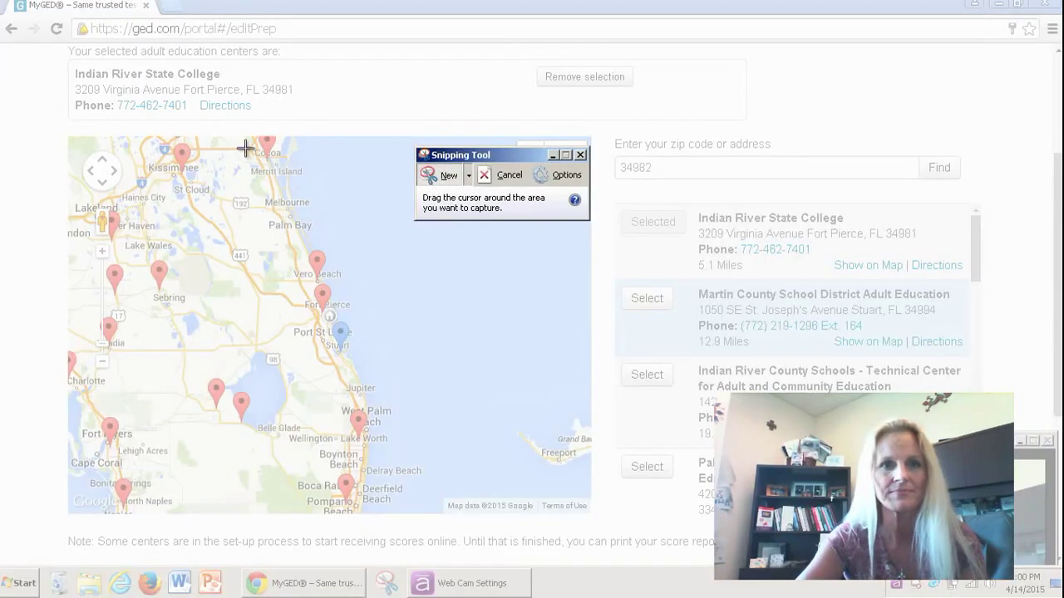
left_click_drag(5, 1, 796, 548)
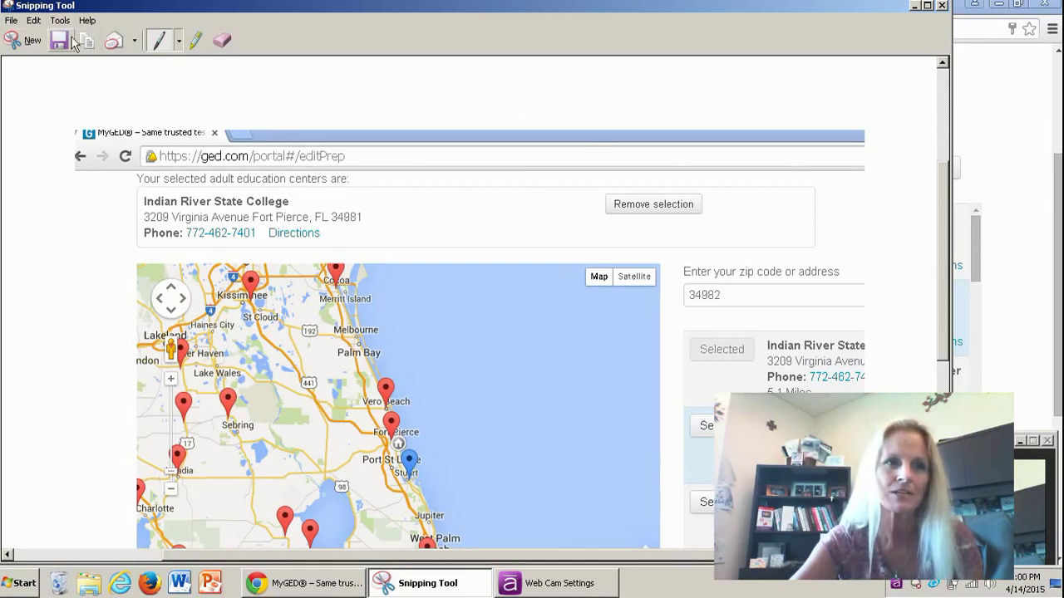
Step: Save the snip to the Desktop as GEDPermission.PNG, replacing the default name 'Capture'
left_click(12, 20)
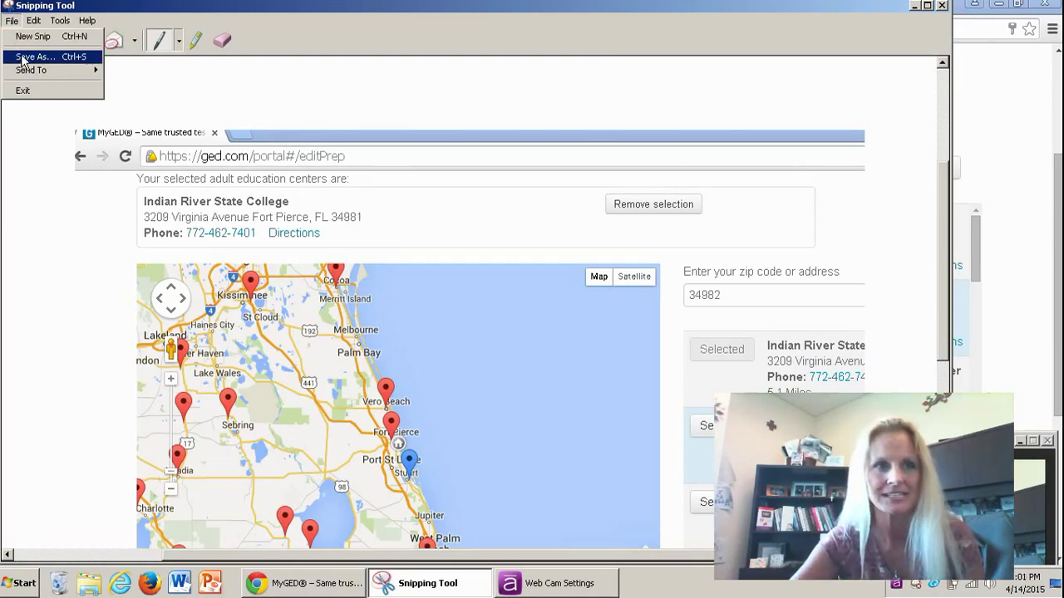
left_click(34, 56)
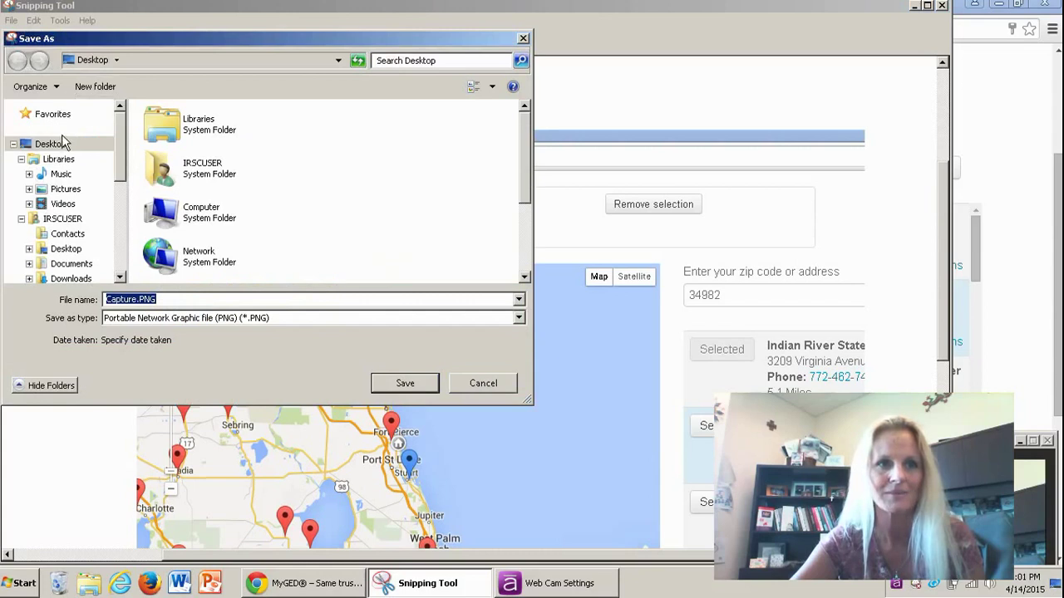
left_click(133, 301)
left_click_drag(134, 301, 83, 306)
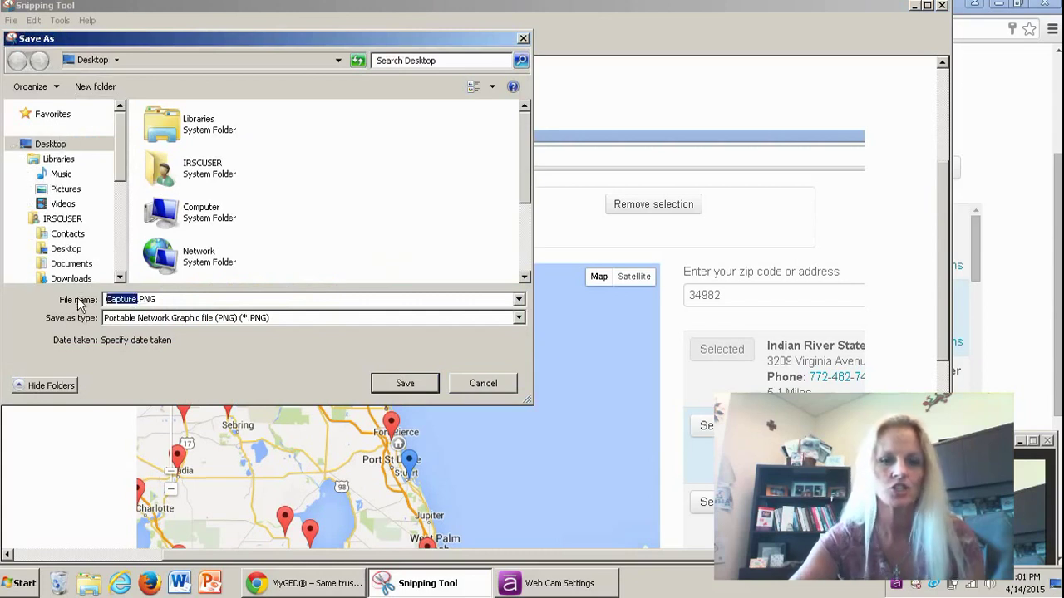
type("GEDPermis")
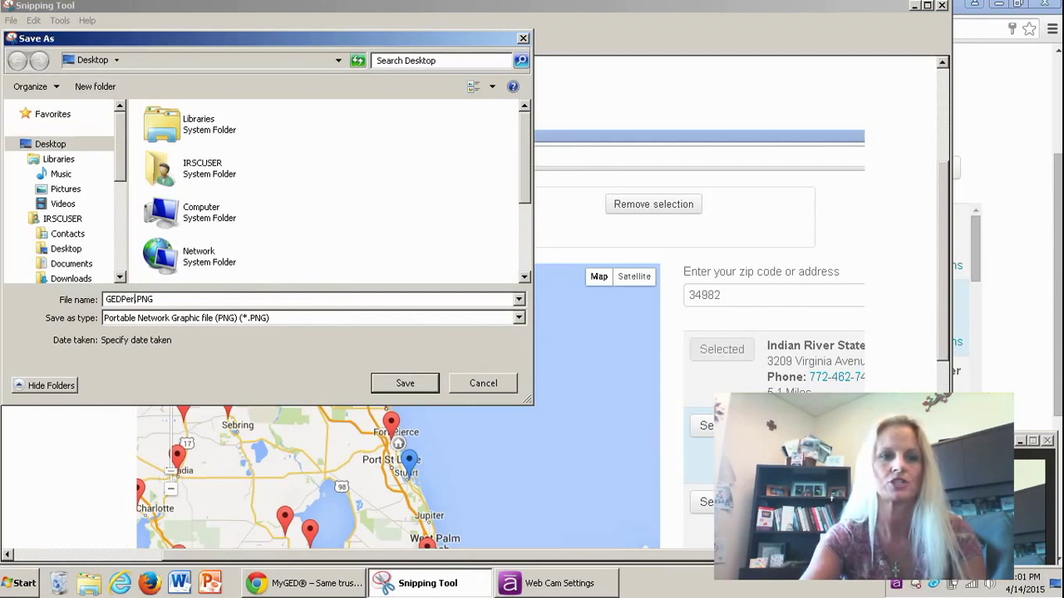
type("sion")
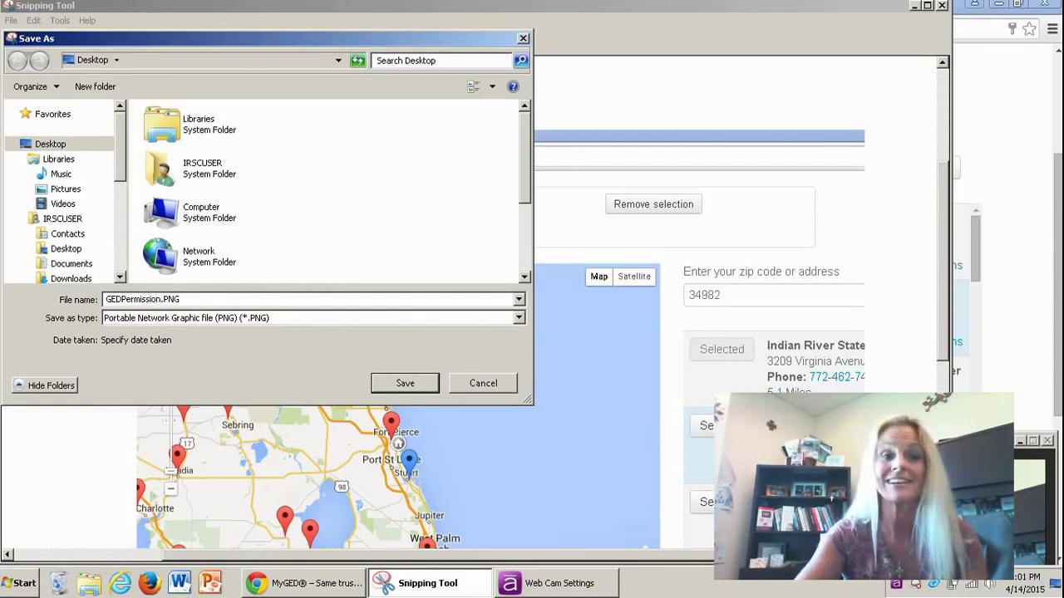
left_click(405, 383)
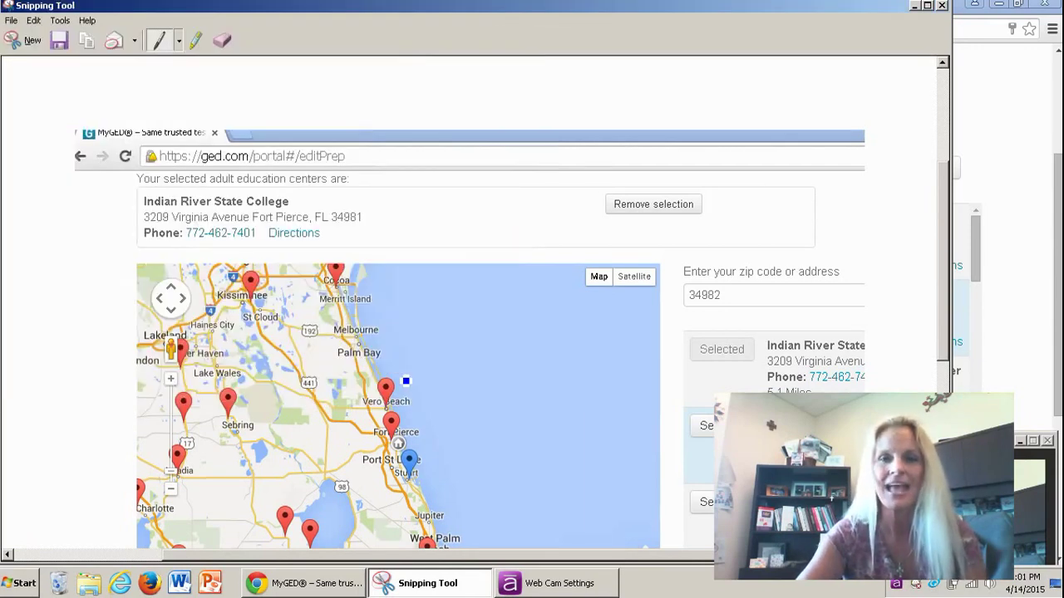
Step: Close the Snipping Tool window to get back to the MyGED page
left_click(942, 6)
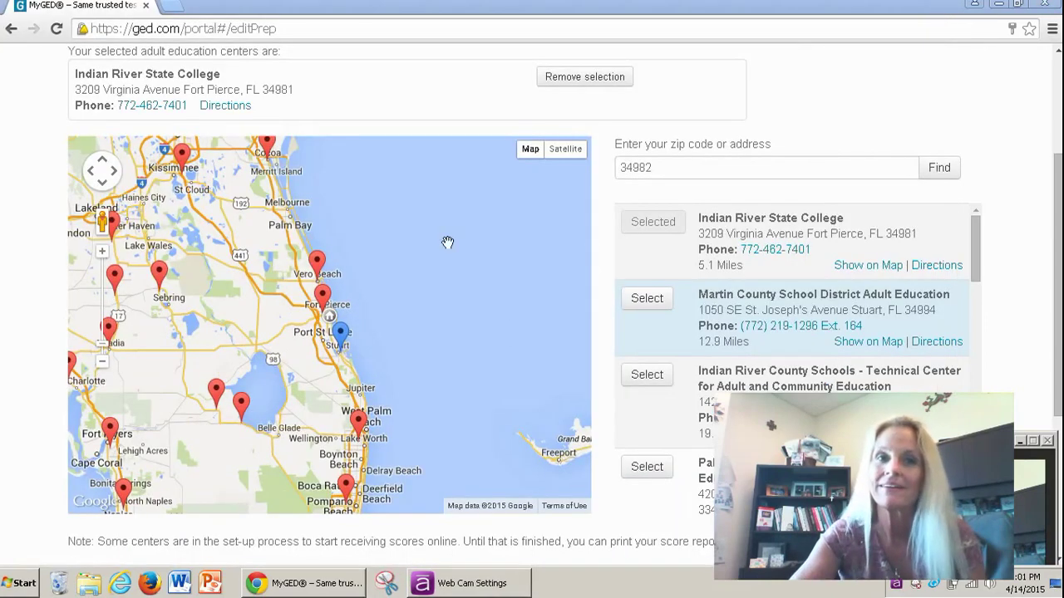